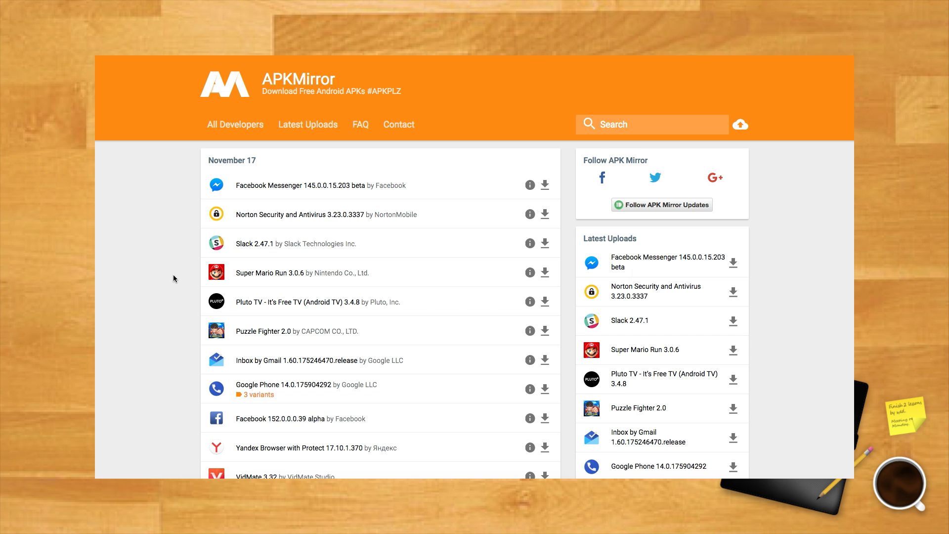
scroll(172, 276, down, 1)
scroll(173, 275, down, 1)
scroll(173, 275, down, 1)
scroll(173, 276, down, 1)
scroll(173, 274, down, 1)
scroll(173, 274, down, 1)
scroll(173, 274, down, 1)
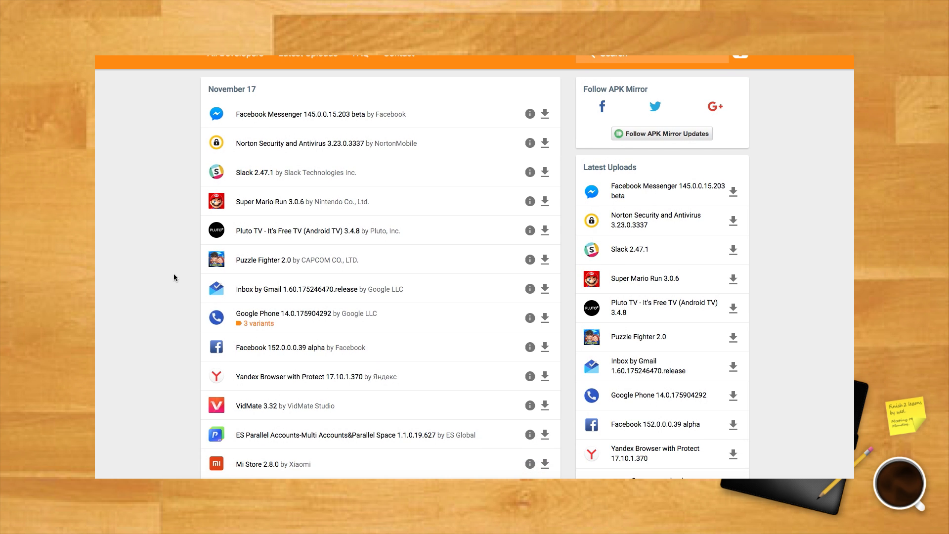
scroll(173, 273, down, 1)
scroll(174, 274, down, 1)
scroll(173, 272, down, 1)
scroll(173, 272, down, 1)
scroll(174, 272, down, 3)
scroll(174, 273, down, 1)
scroll(173, 275, down, 1)
scroll(174, 276, down, 1)
scroll(174, 272, down, 1)
scroll(174, 271, down, 1)
scroll(173, 271, up, 5)
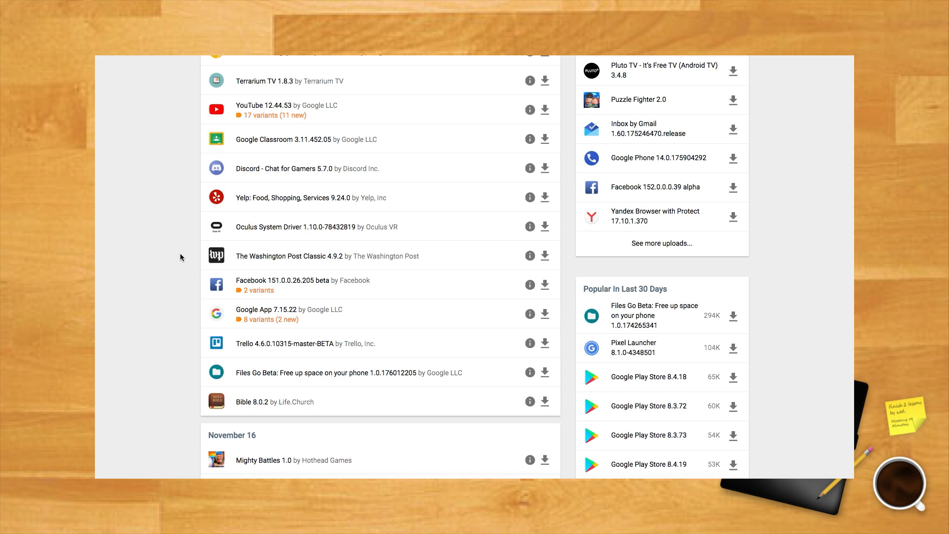
scroll(180, 254, up, 6)
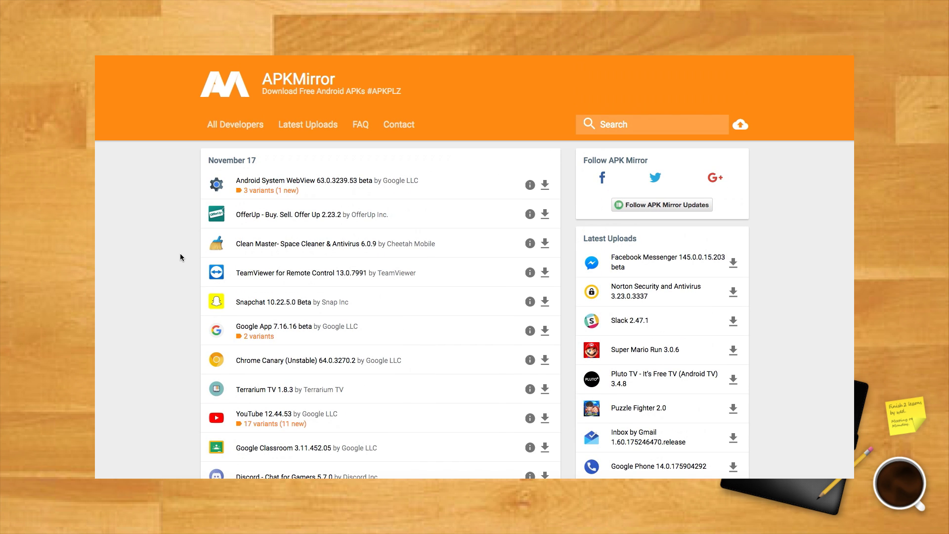
click(245, 128)
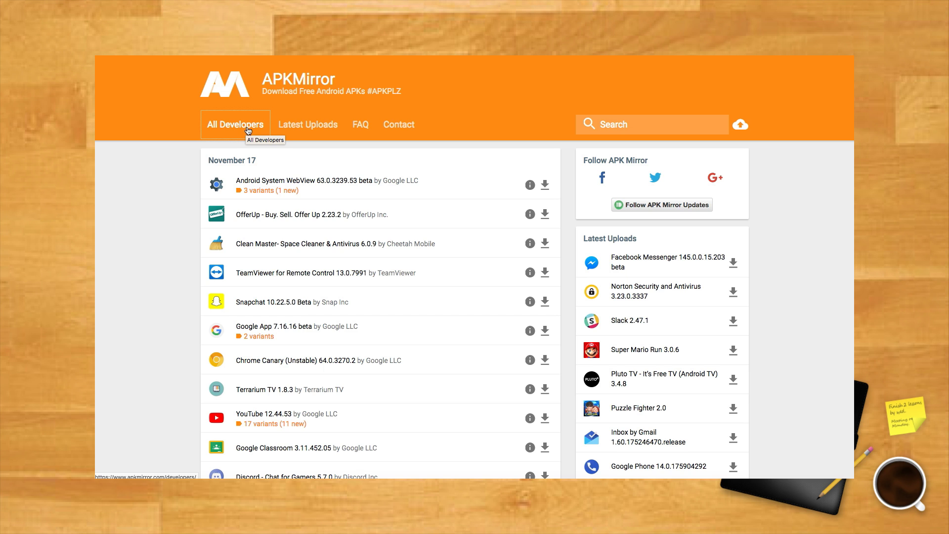
Step: Scroll the All Developers list to AccuWeather and open its page of latest app uploads
click(307, 126)
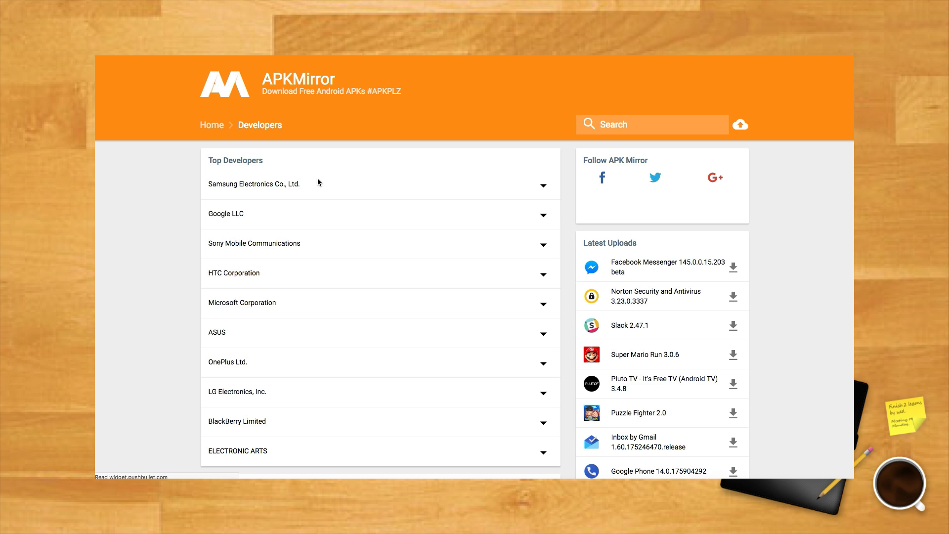
scroll(317, 178, down, 2)
scroll(319, 175, down, 4)
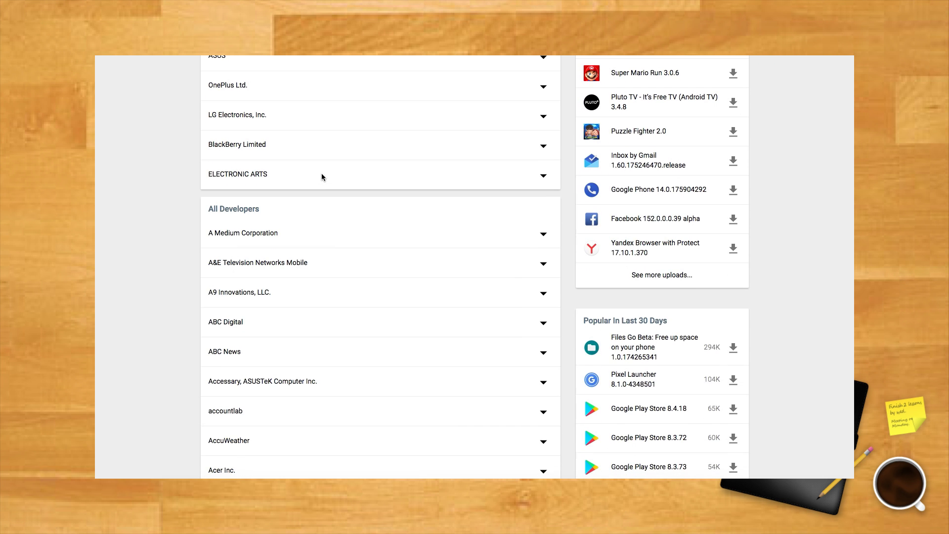
scroll(321, 174, down, 3)
scroll(321, 177, down, 1)
scroll(321, 176, down, 2)
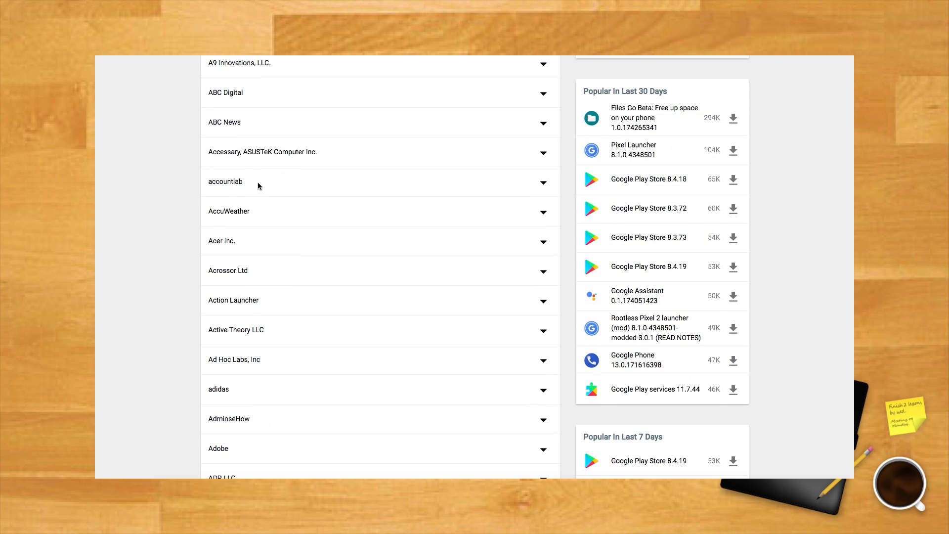
click(233, 212)
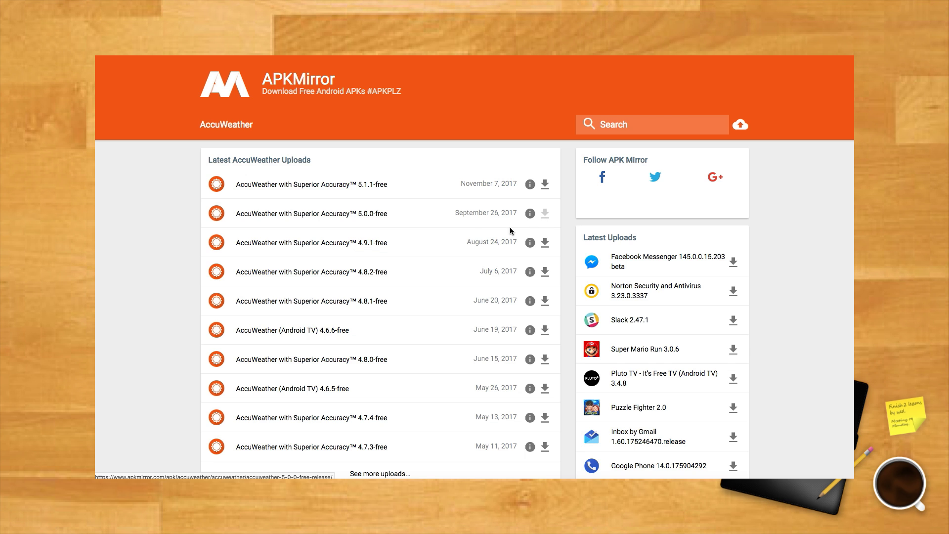
scroll(437, 230, down, 1)
scroll(437, 230, down, 2)
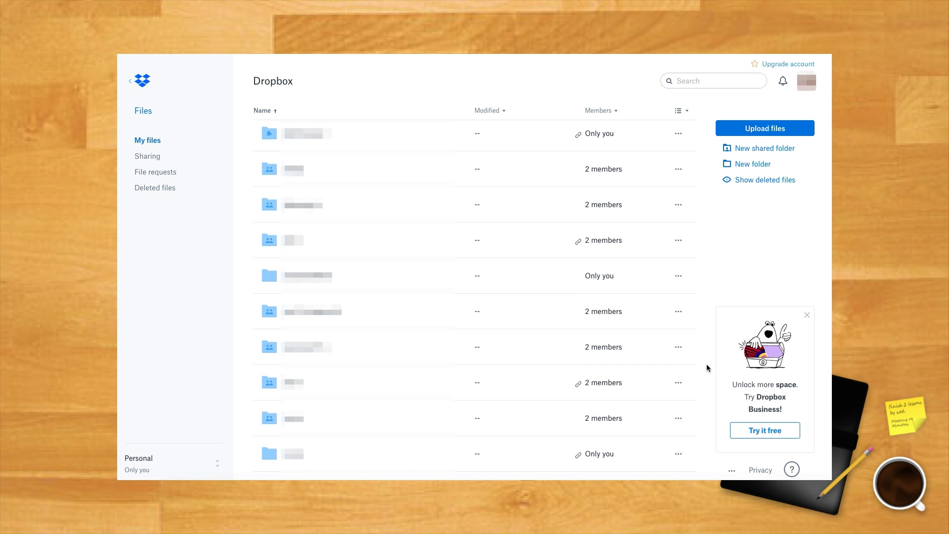
Step: Show the actions menu, including Download, for the Dropbox file modified 21/7/2017 12:31 PM
scroll(705, 364, down, 2)
scroll(705, 365, down, 3)
scroll(705, 364, down, 1)
scroll(705, 365, down, 1)
scroll(705, 365, down, 1)
scroll(705, 364, down, 1)
scroll(705, 365, down, 1)
scroll(705, 364, down, 1)
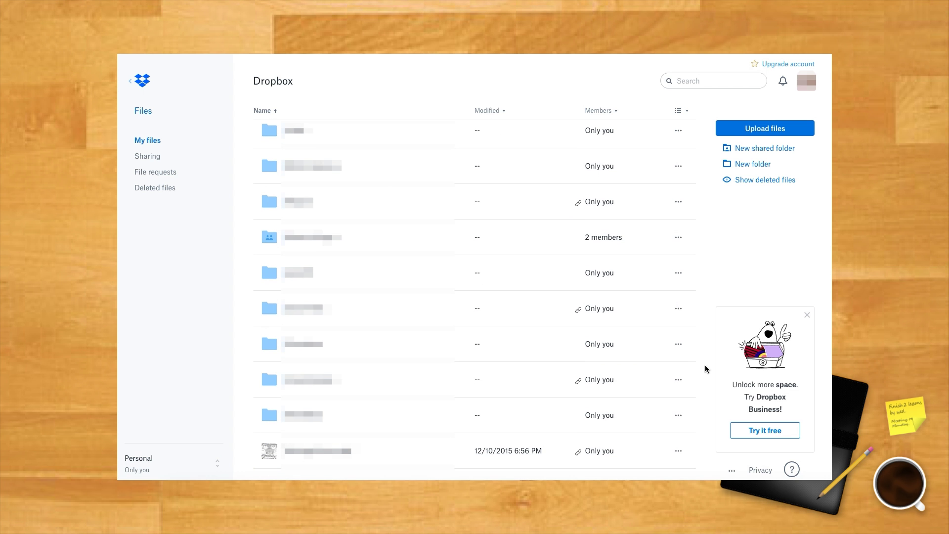
scroll(705, 365, down, 5)
scroll(705, 365, down, 3)
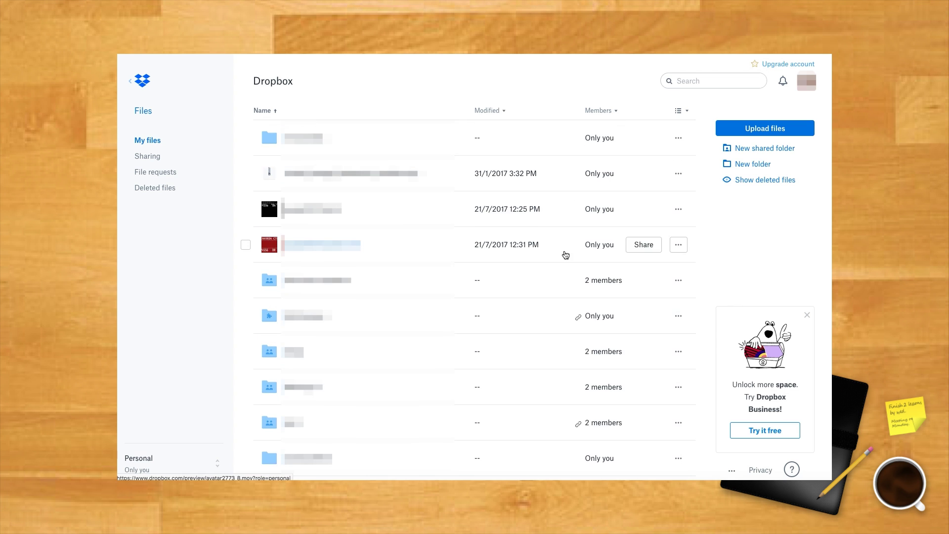
click(678, 245)
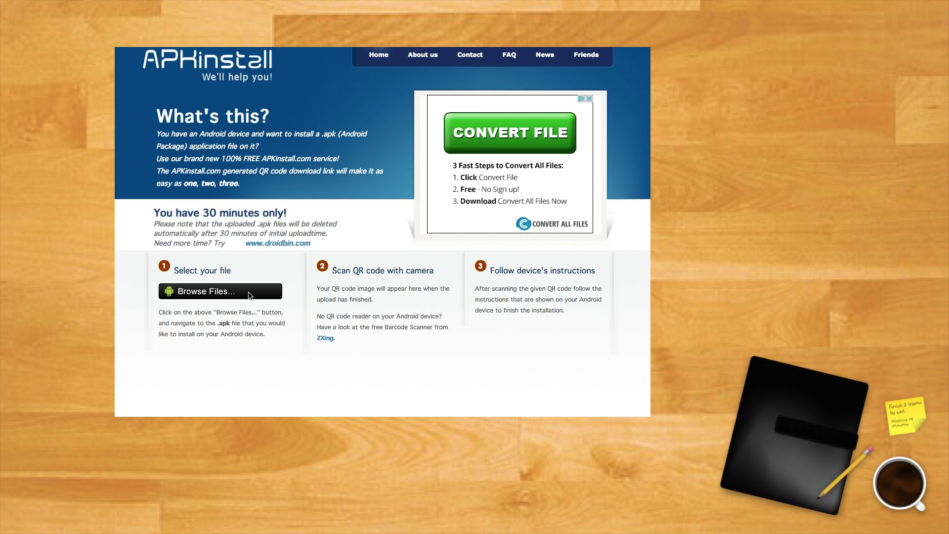
Step: Upload the com.accuweather.android 5.1.1 APK from the APK folder to APKinstall
click(246, 294)
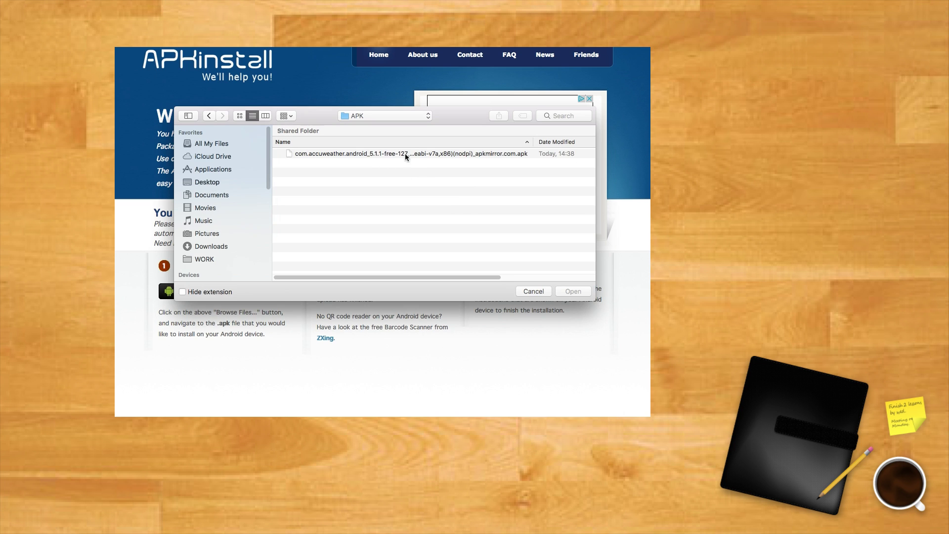
click(405, 154)
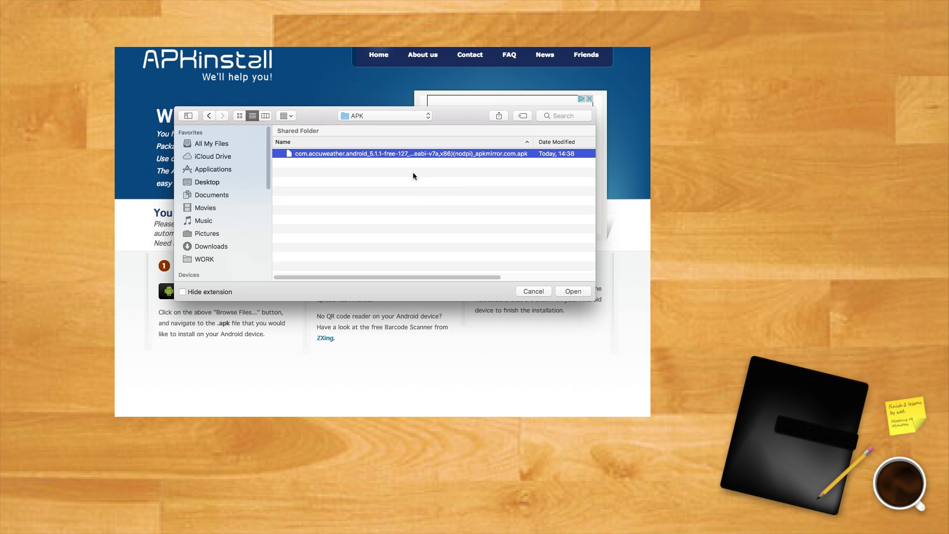
click(571, 291)
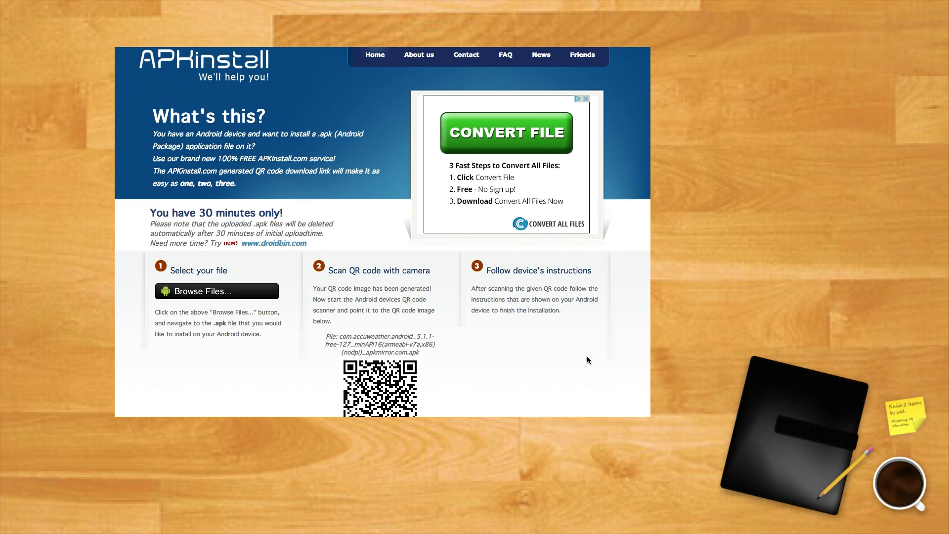
Step: Scroll down to view the full QR code generated for the AccuWeather APK
scroll(569, 353, down, 1)
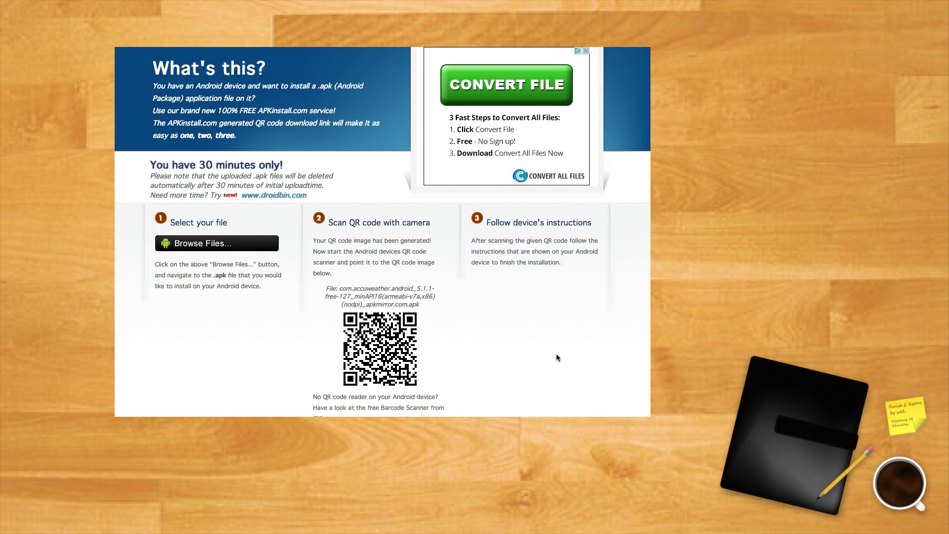